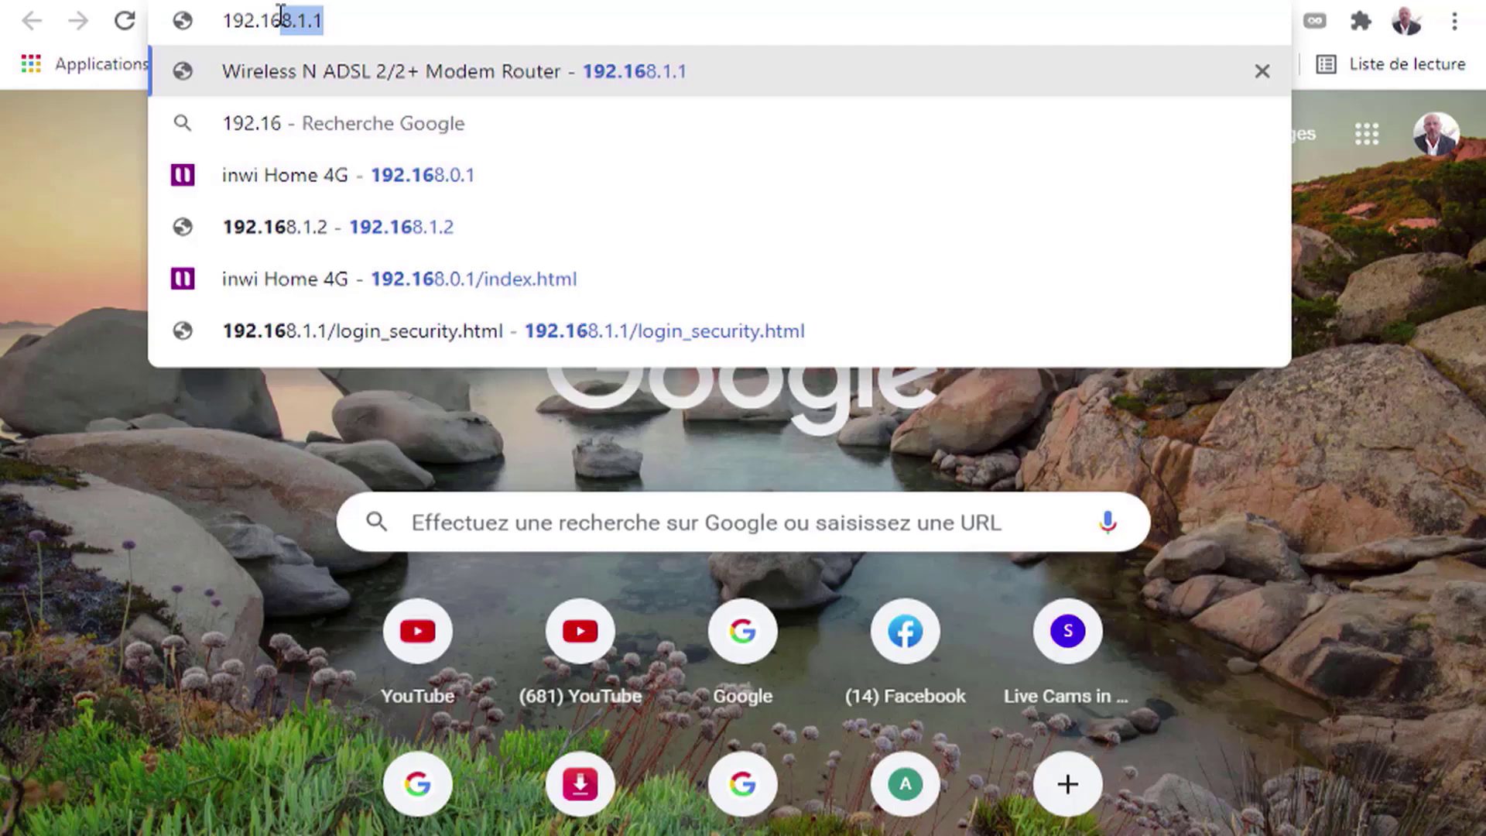
Open the router's configuration page at 192.168.1.1 and set the primary setup's link type to DSL.
text(.1.)
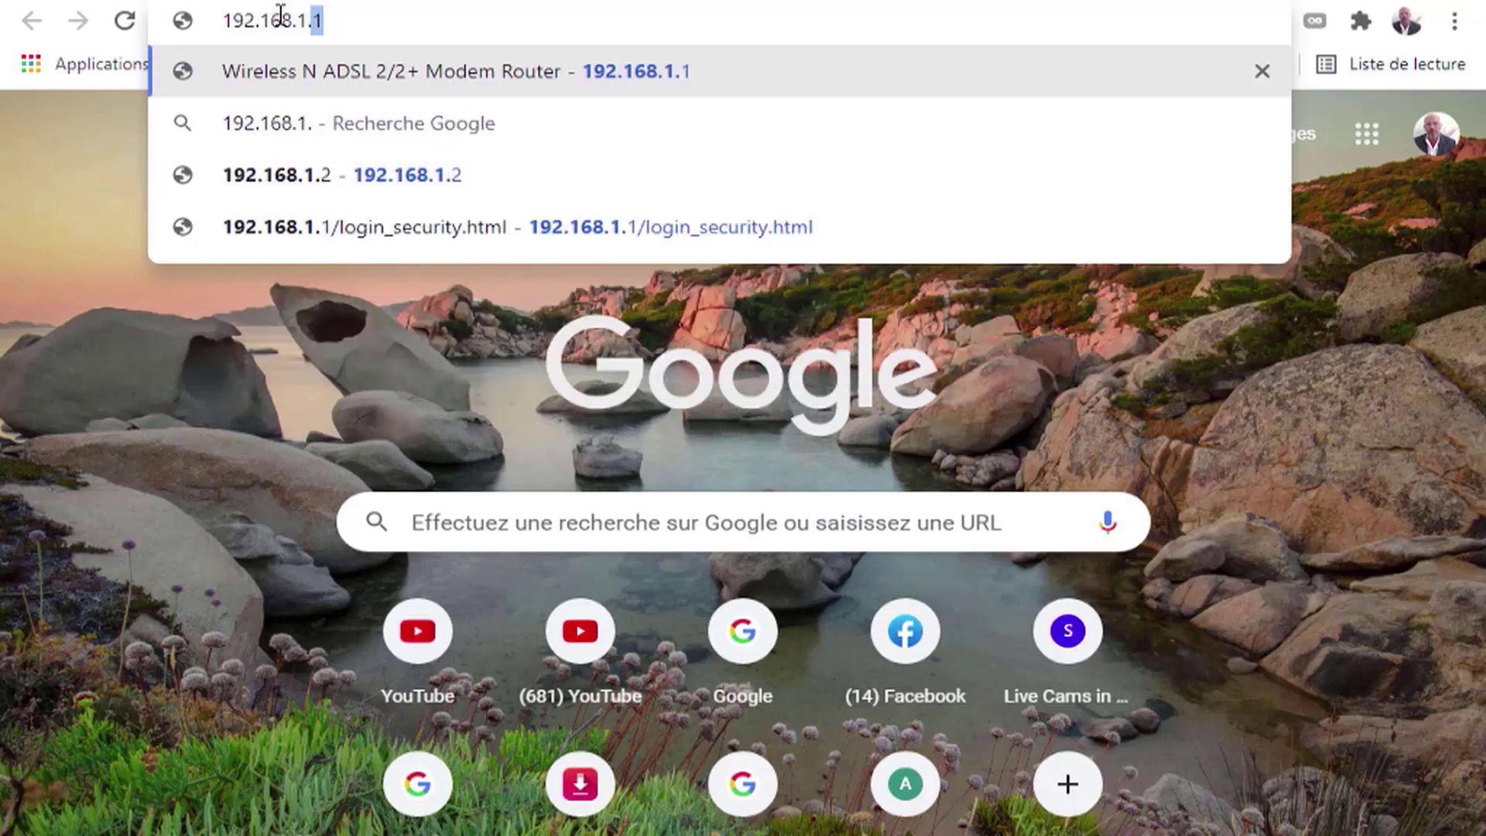
key(Return)
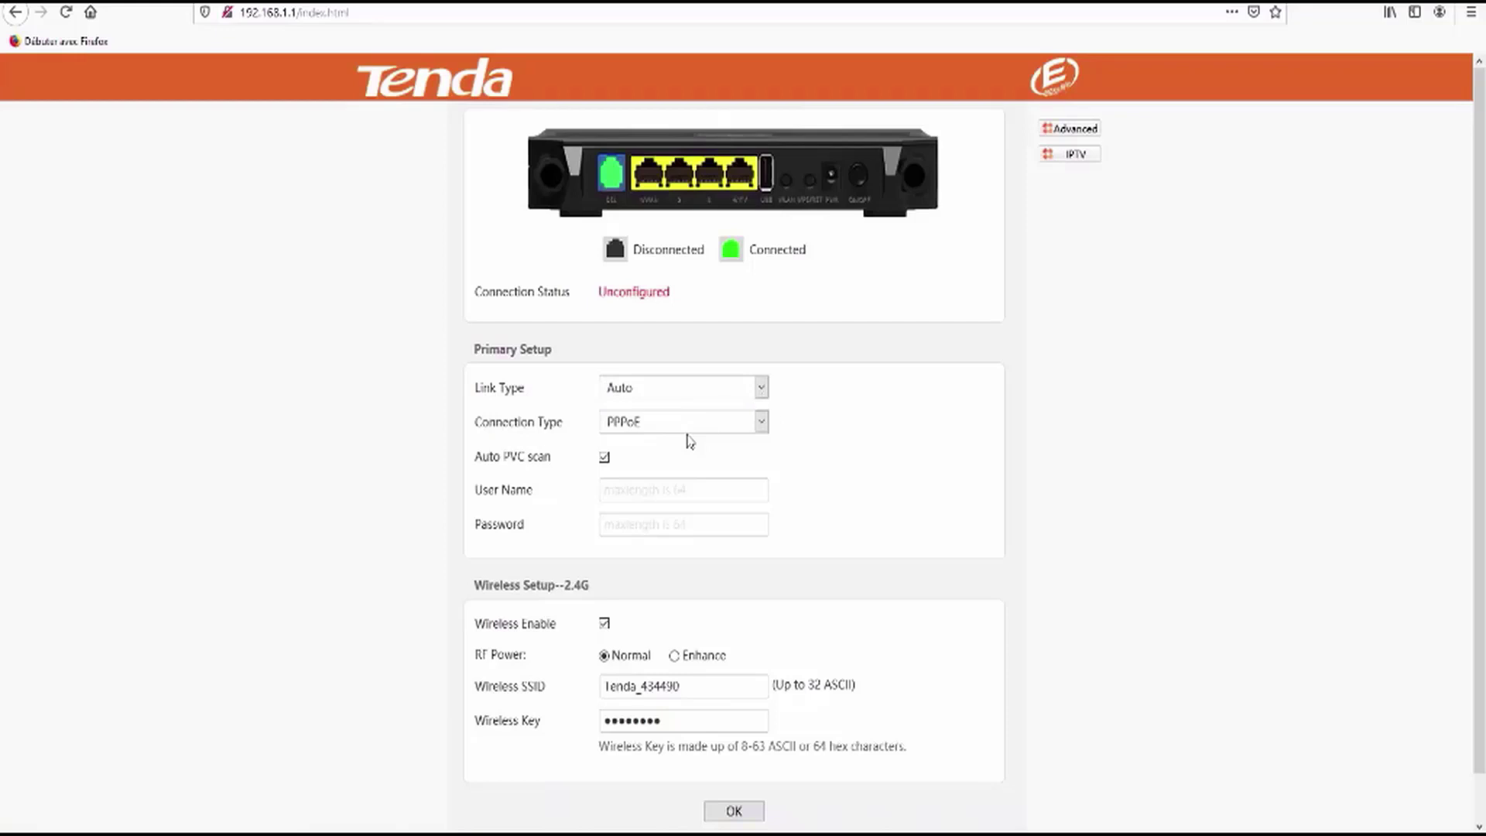
click(681, 387)
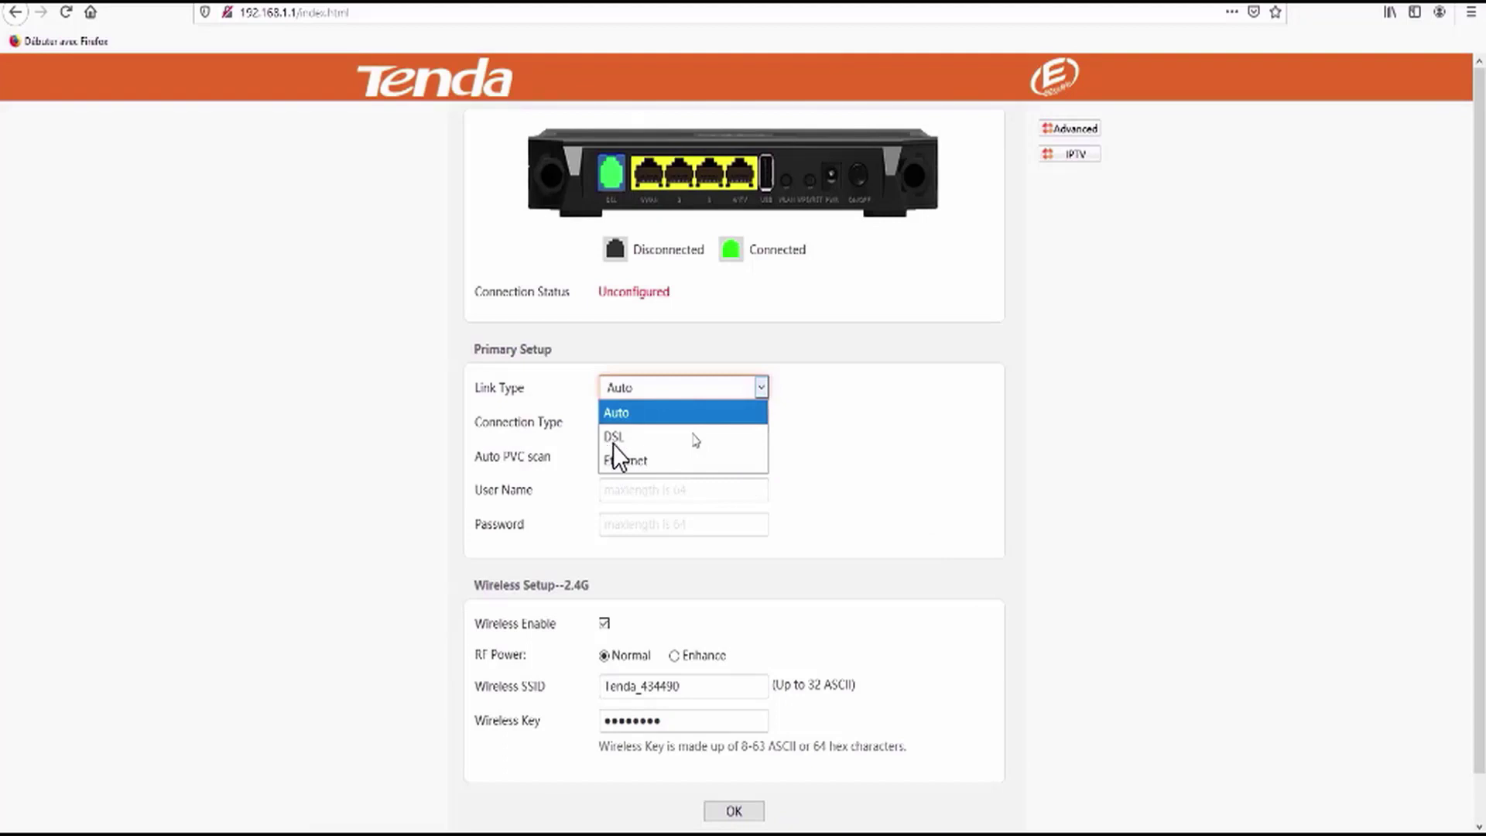
click(695, 438)
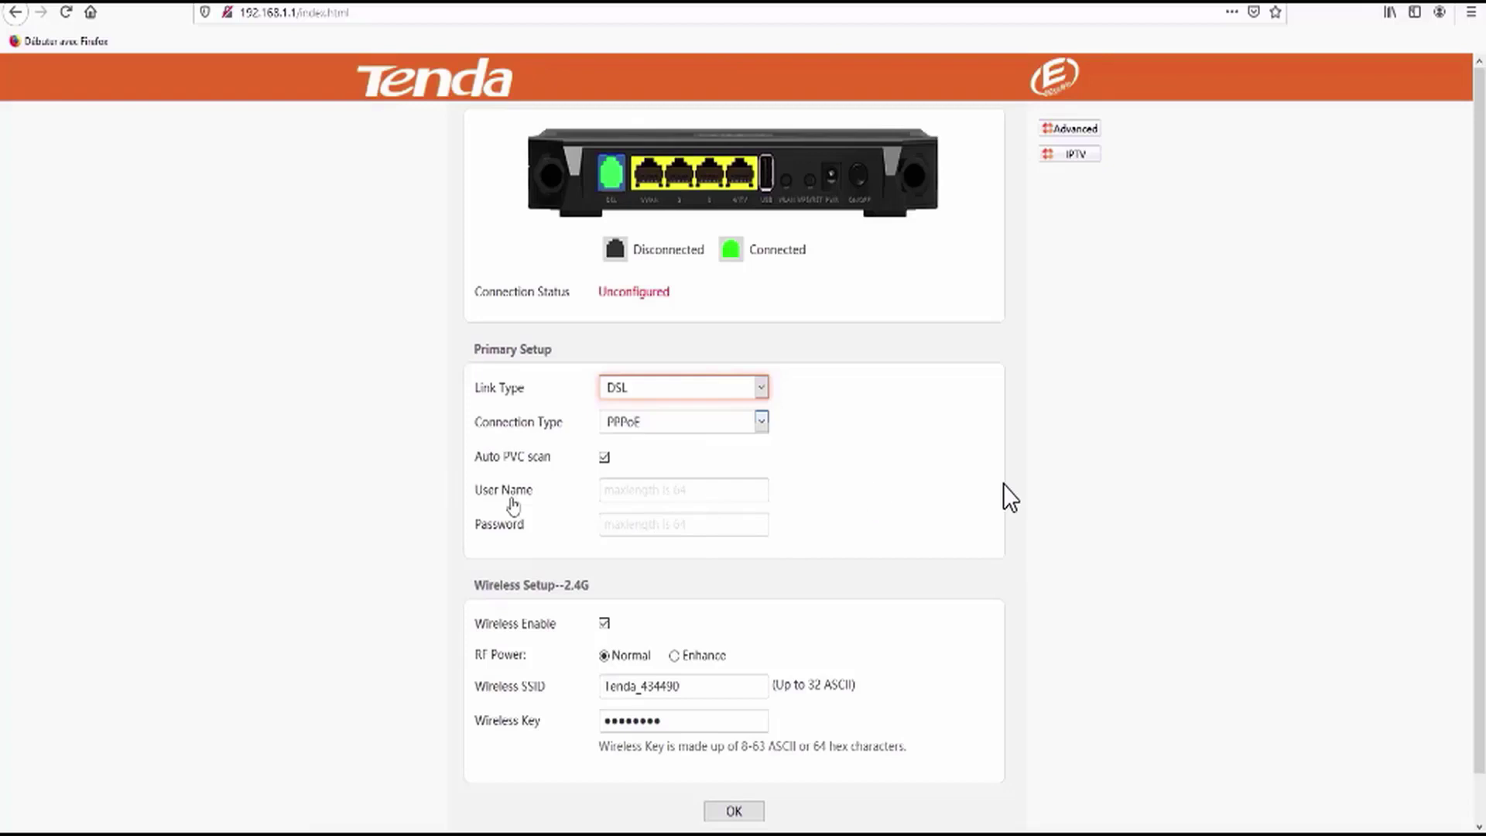
click(687, 491)
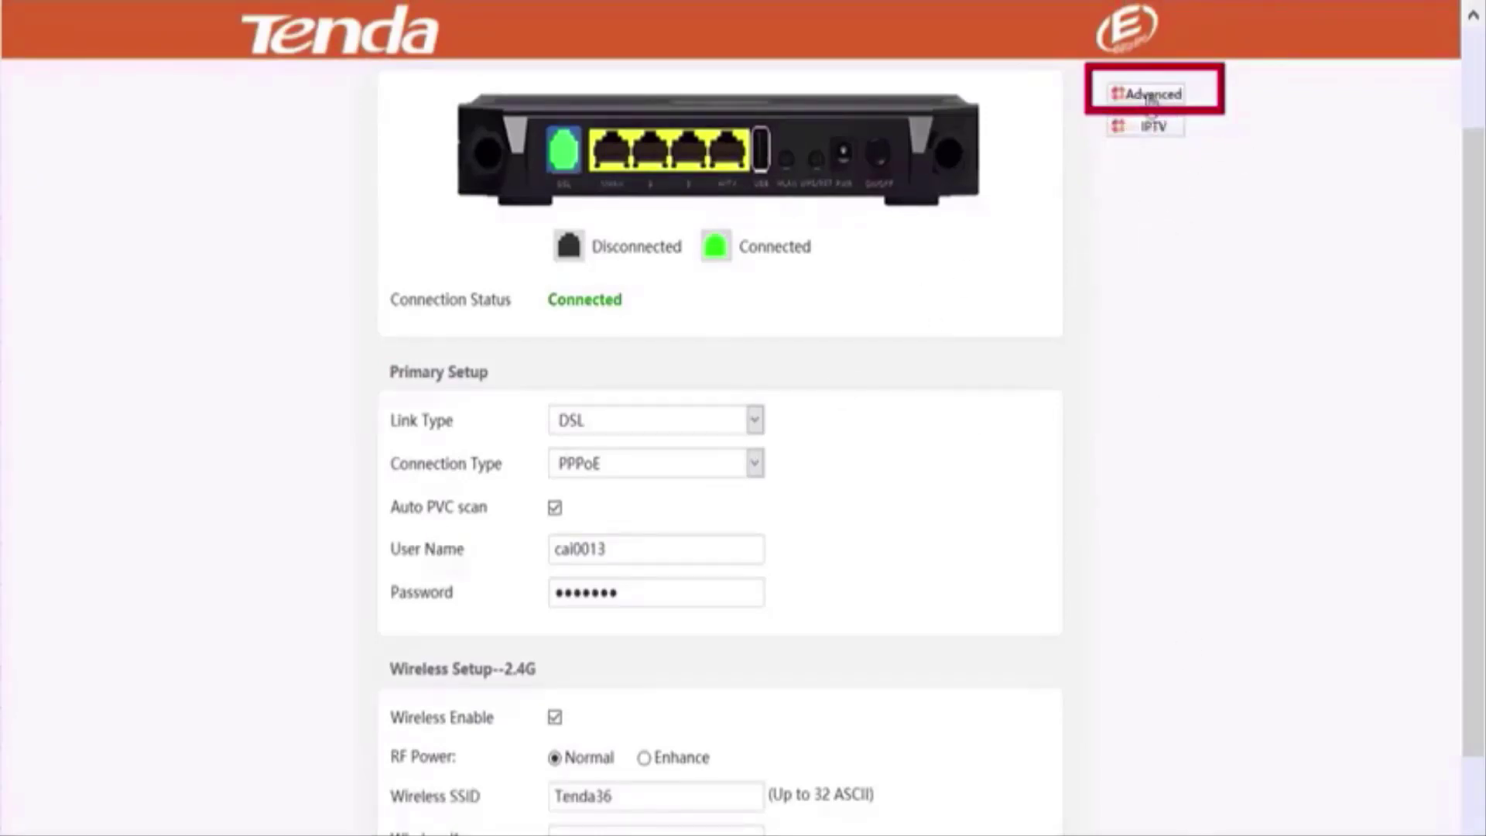
Open the advanced configuration and view the DHCP page under Device Info and the LAN page under Advanced Setup.
click(1153, 94)
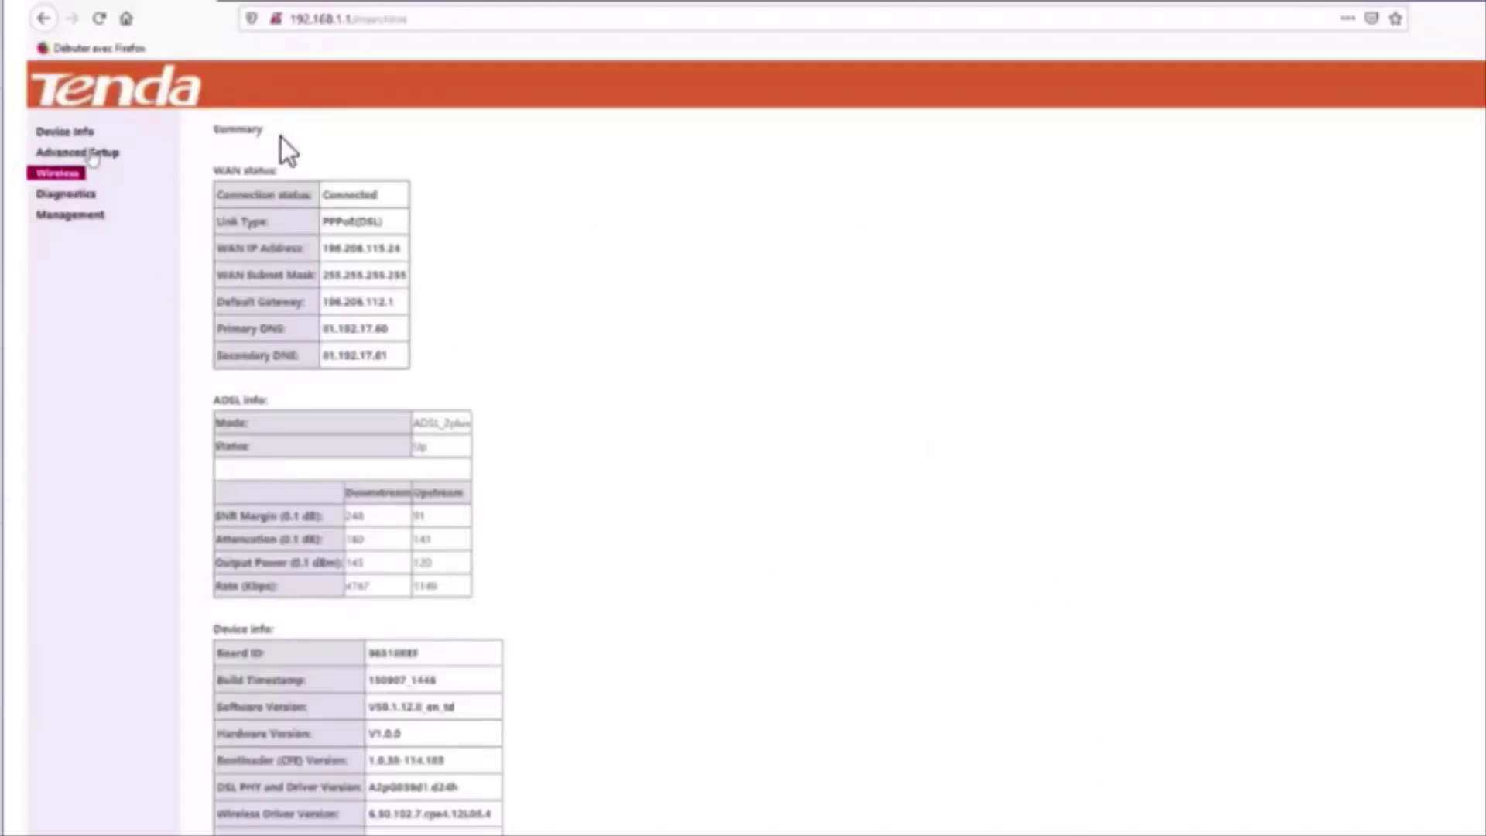
click(65, 132)
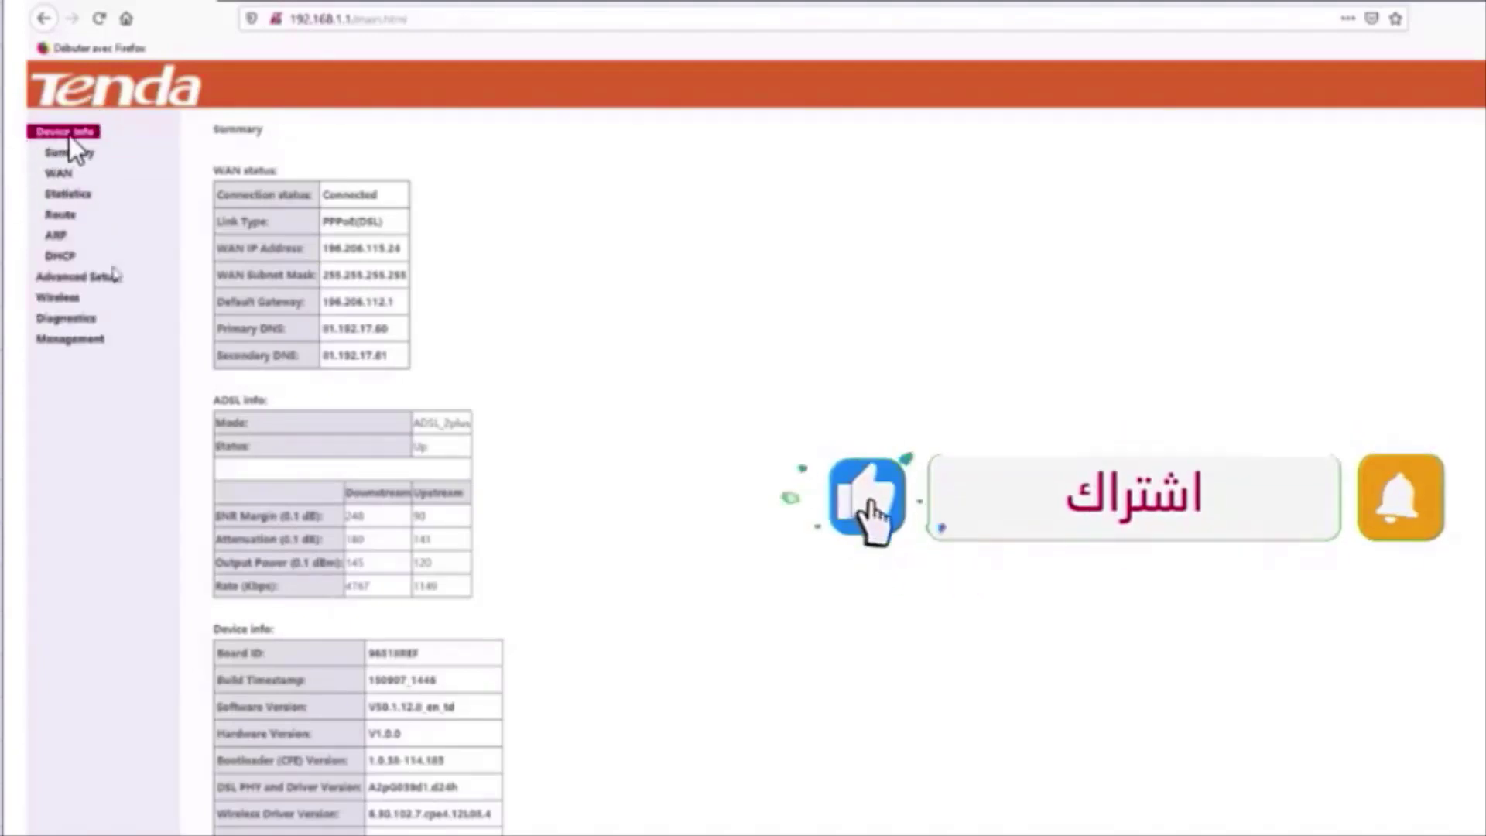
click(61, 256)
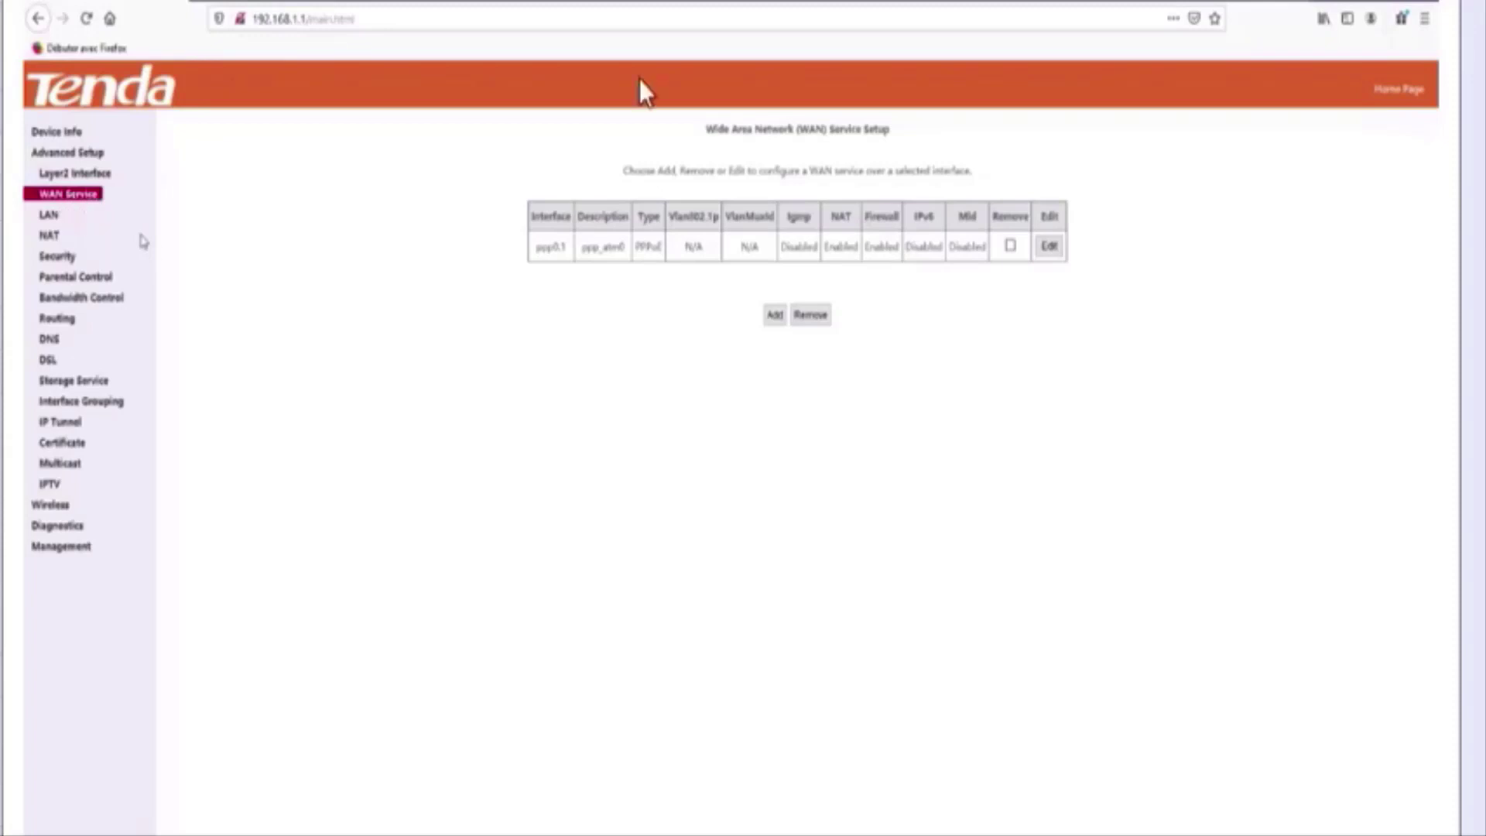
click(51, 217)
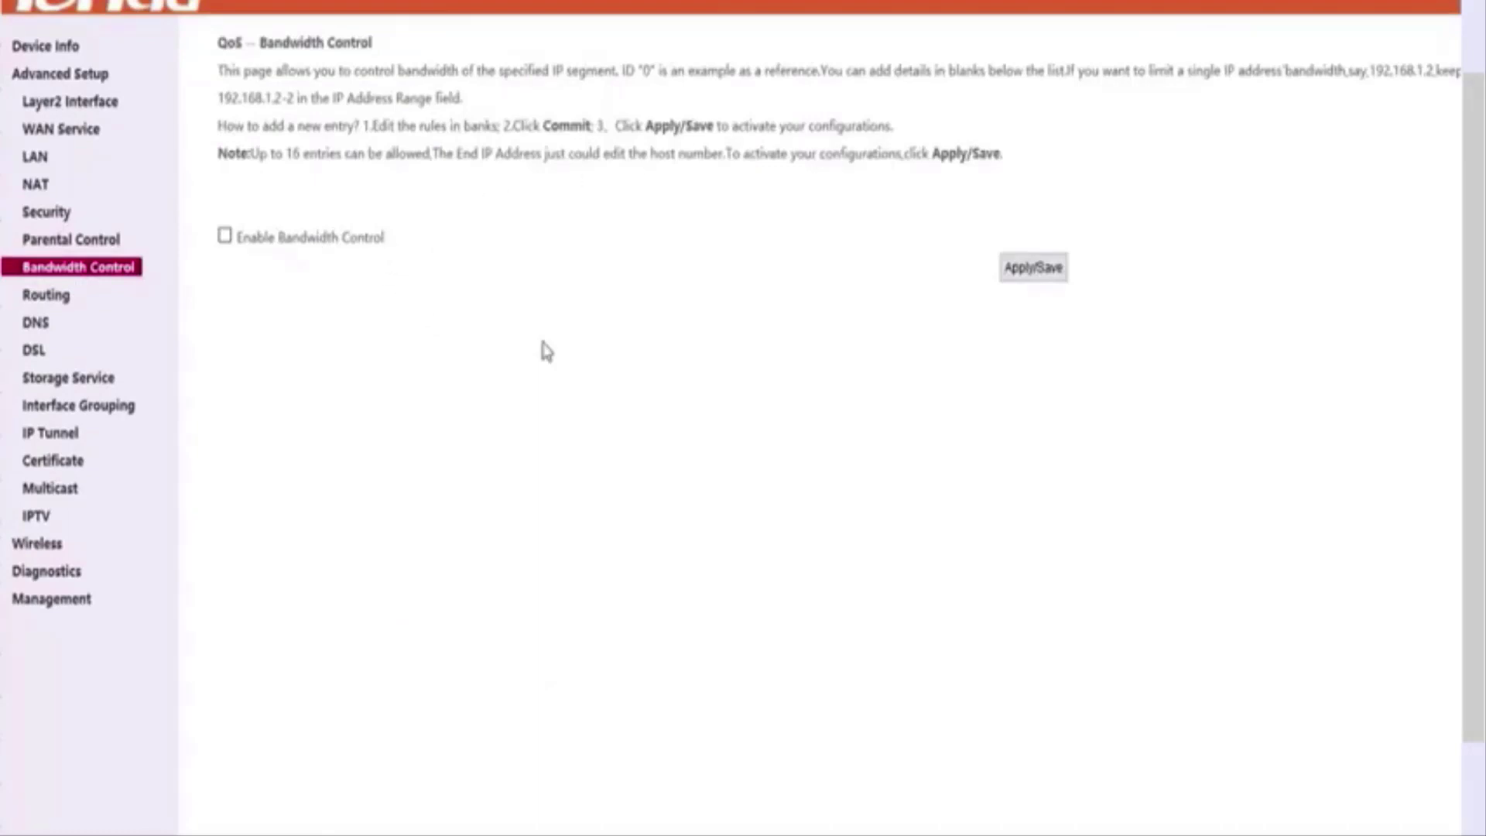
Enable bandwidth control and commit a rule described as redmi for 192.168.1.6-6 with 80 Kbps maximum upstream and 1000 Kbps maximum downstream.
click(224, 236)
click(581, 480)
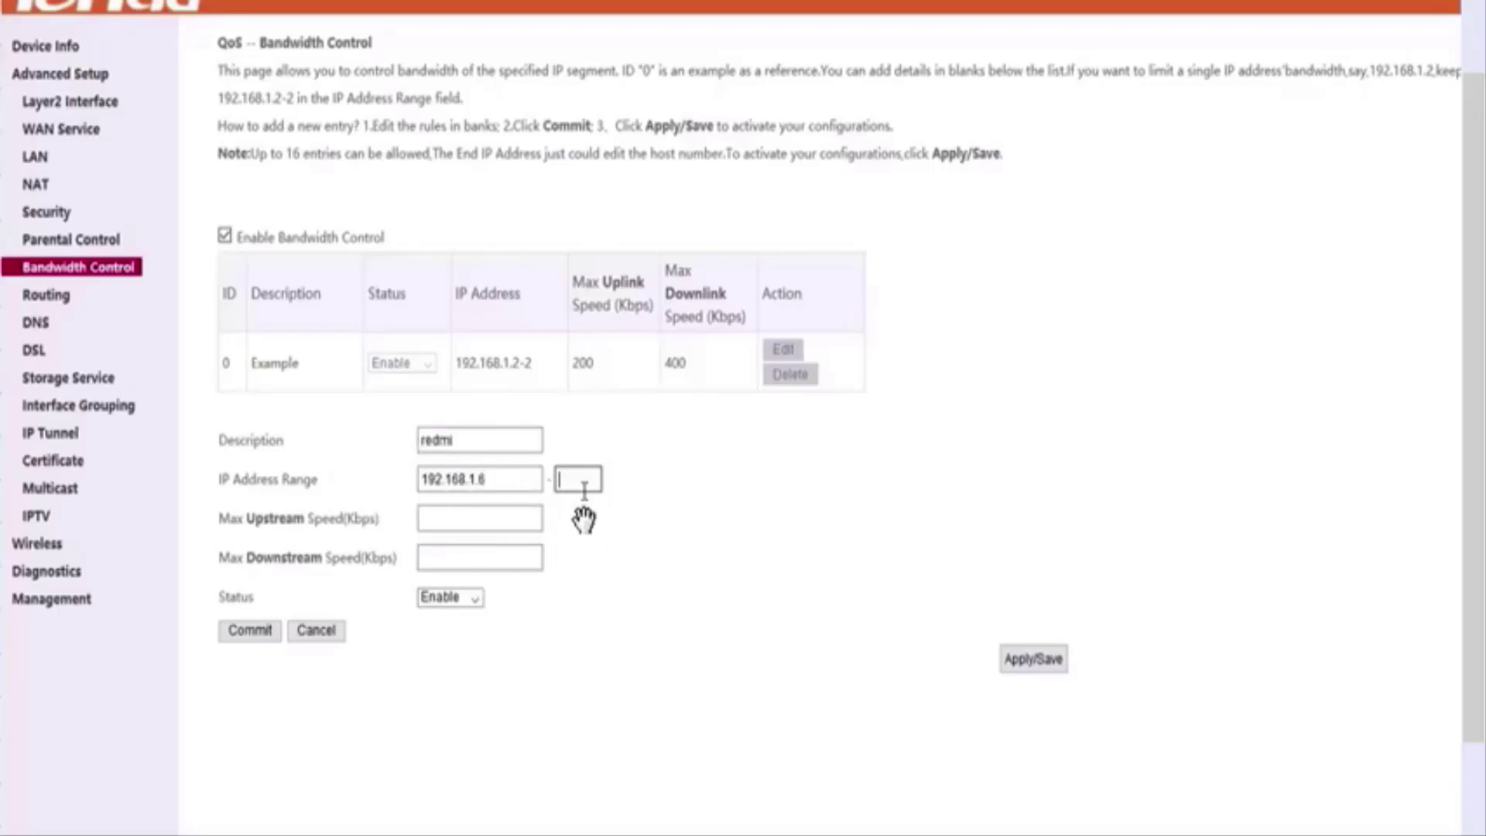
text(6)
click(484, 520)
text(80)
click(462, 557)
text(1000)
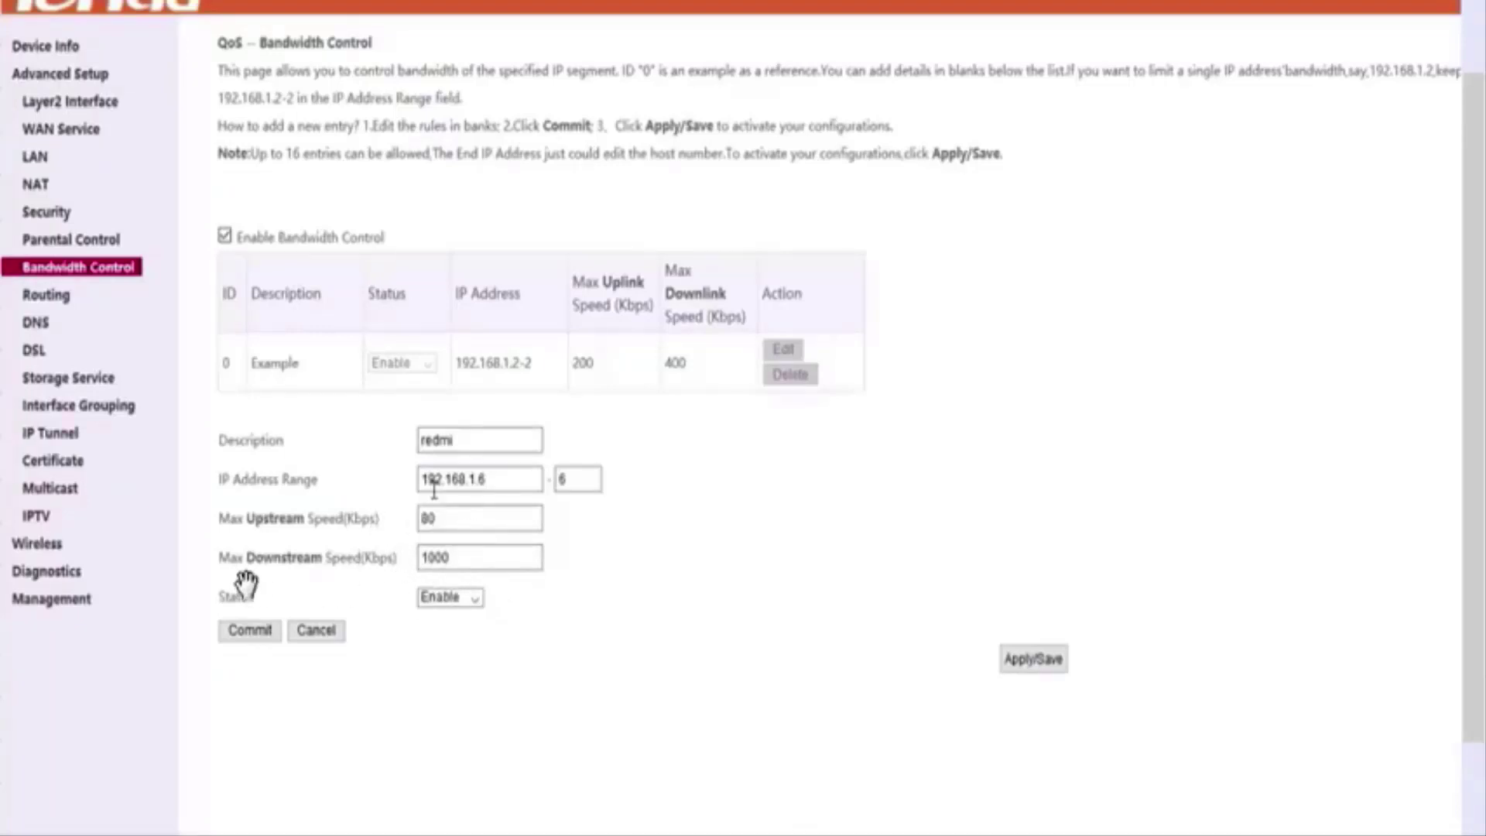
click(465, 567)
key(BackSpace)
scroll(480, 577, up, 1)
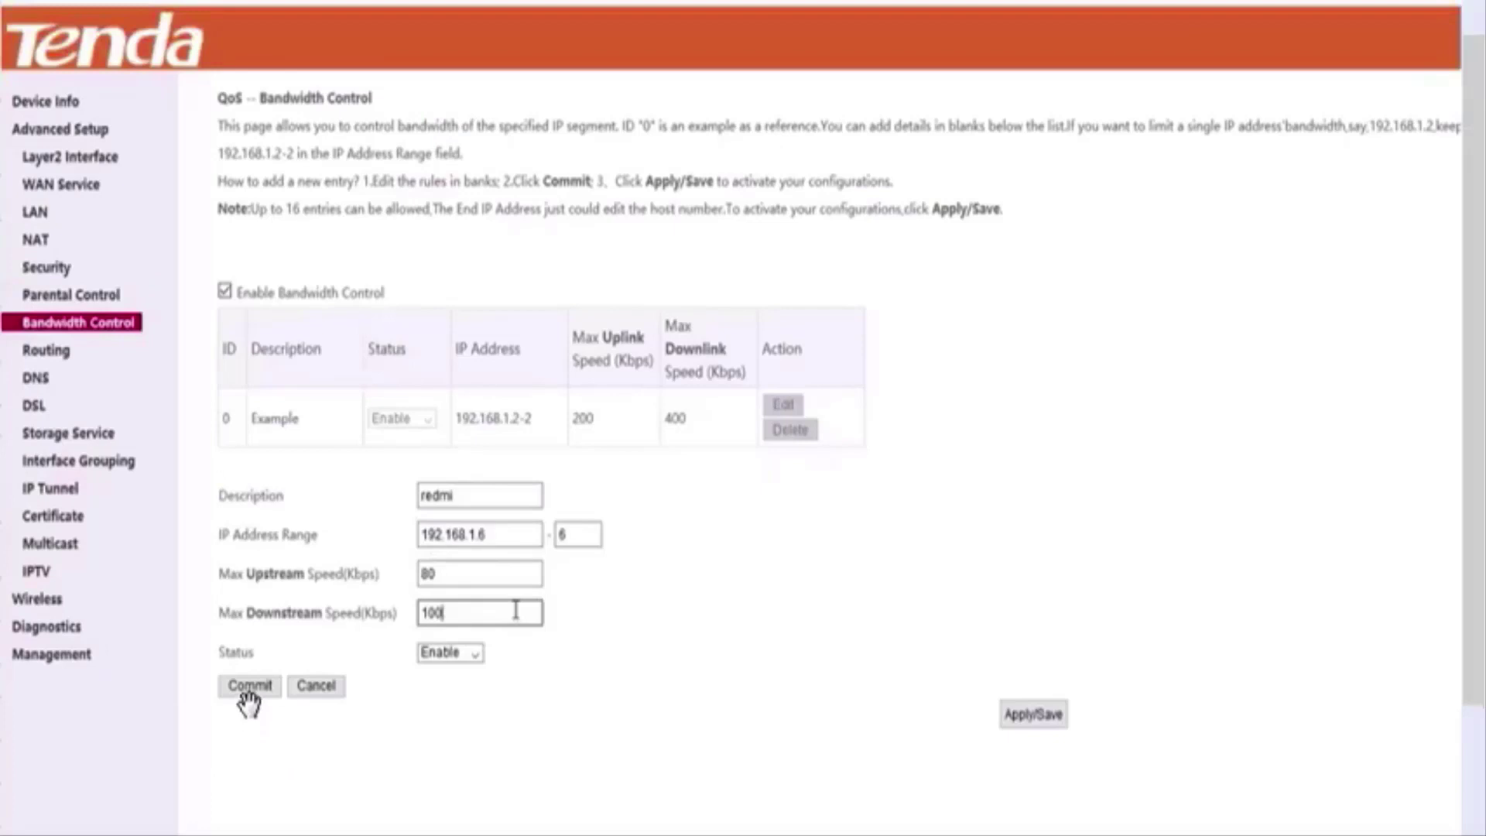
key(Return)
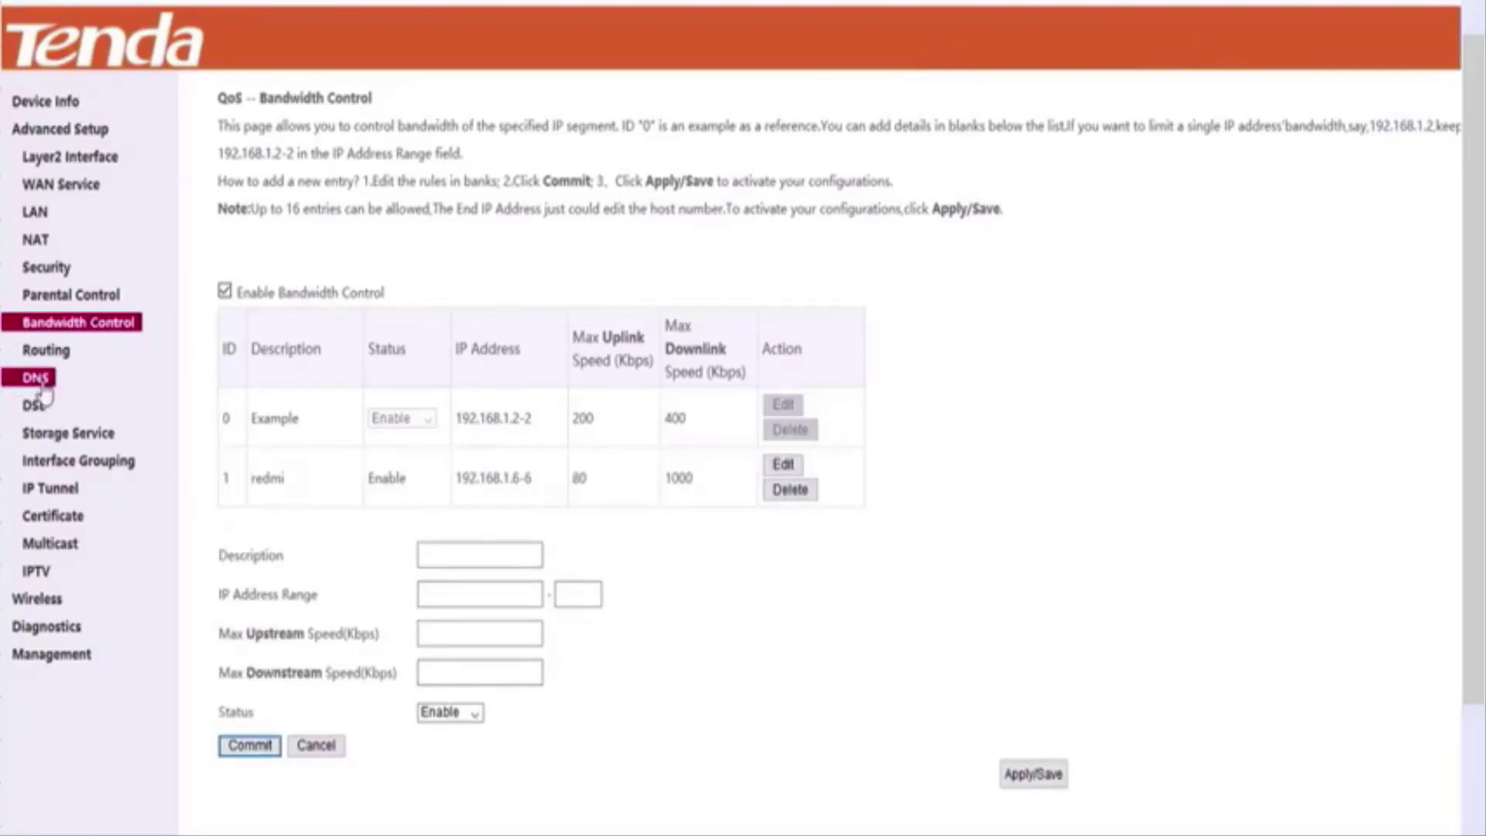
Switch the DNS server configuration to static DNS IP addresses.
click(39, 381)
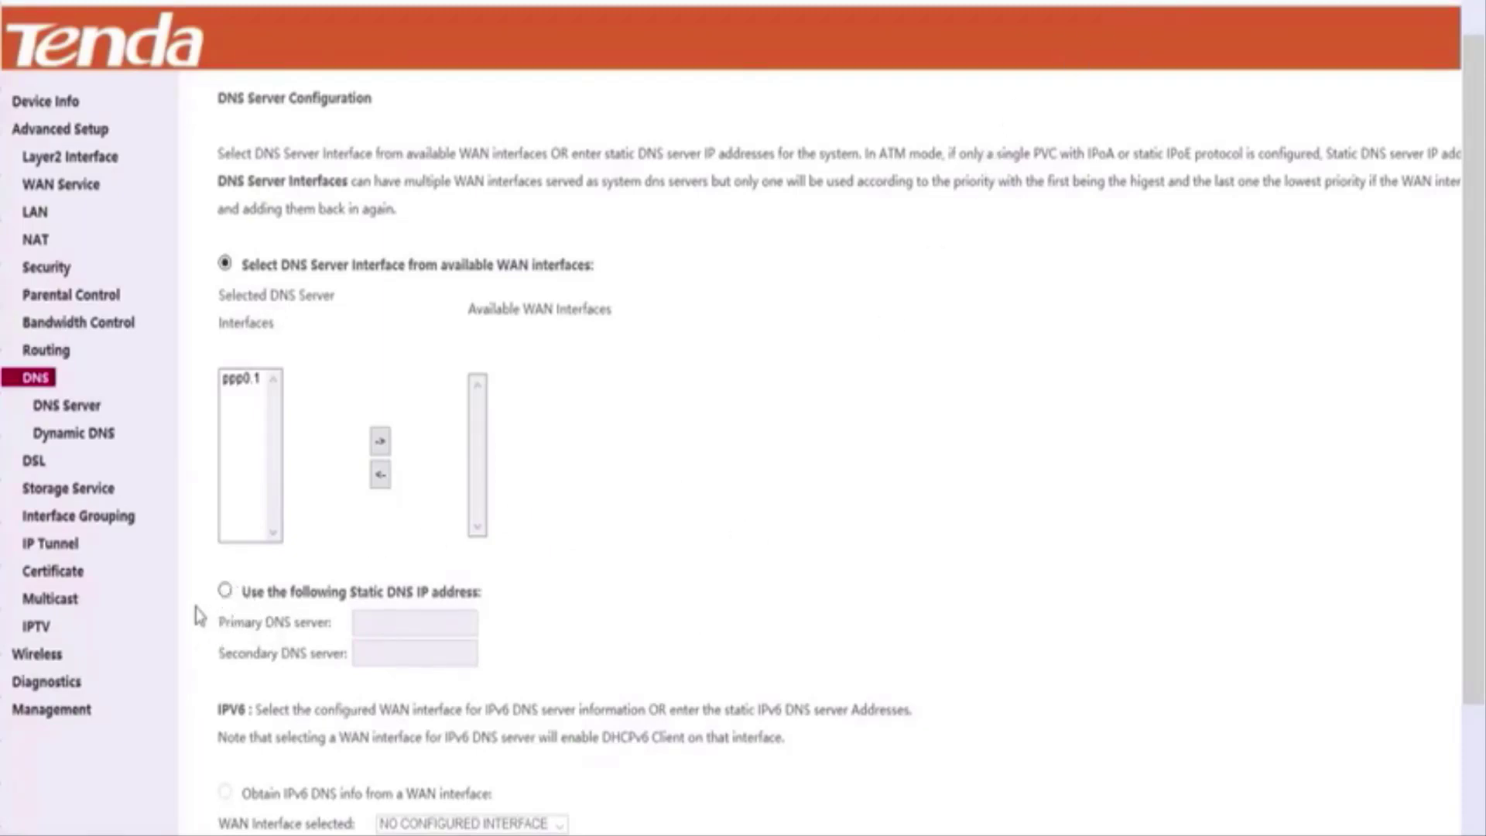
click(224, 591)
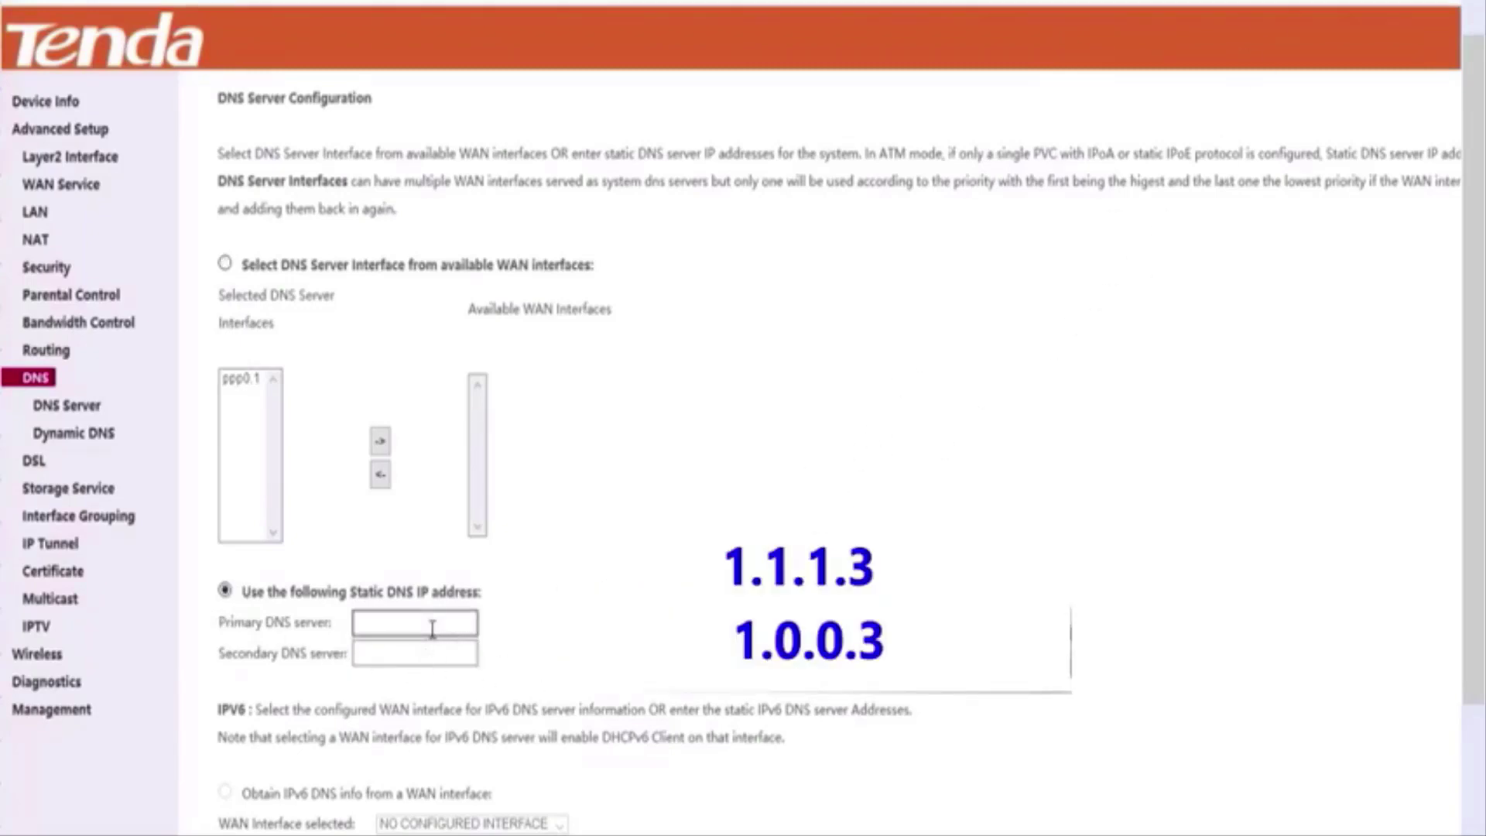
Open the basic wireless settings and show the bandwidth choices.
click(30, 658)
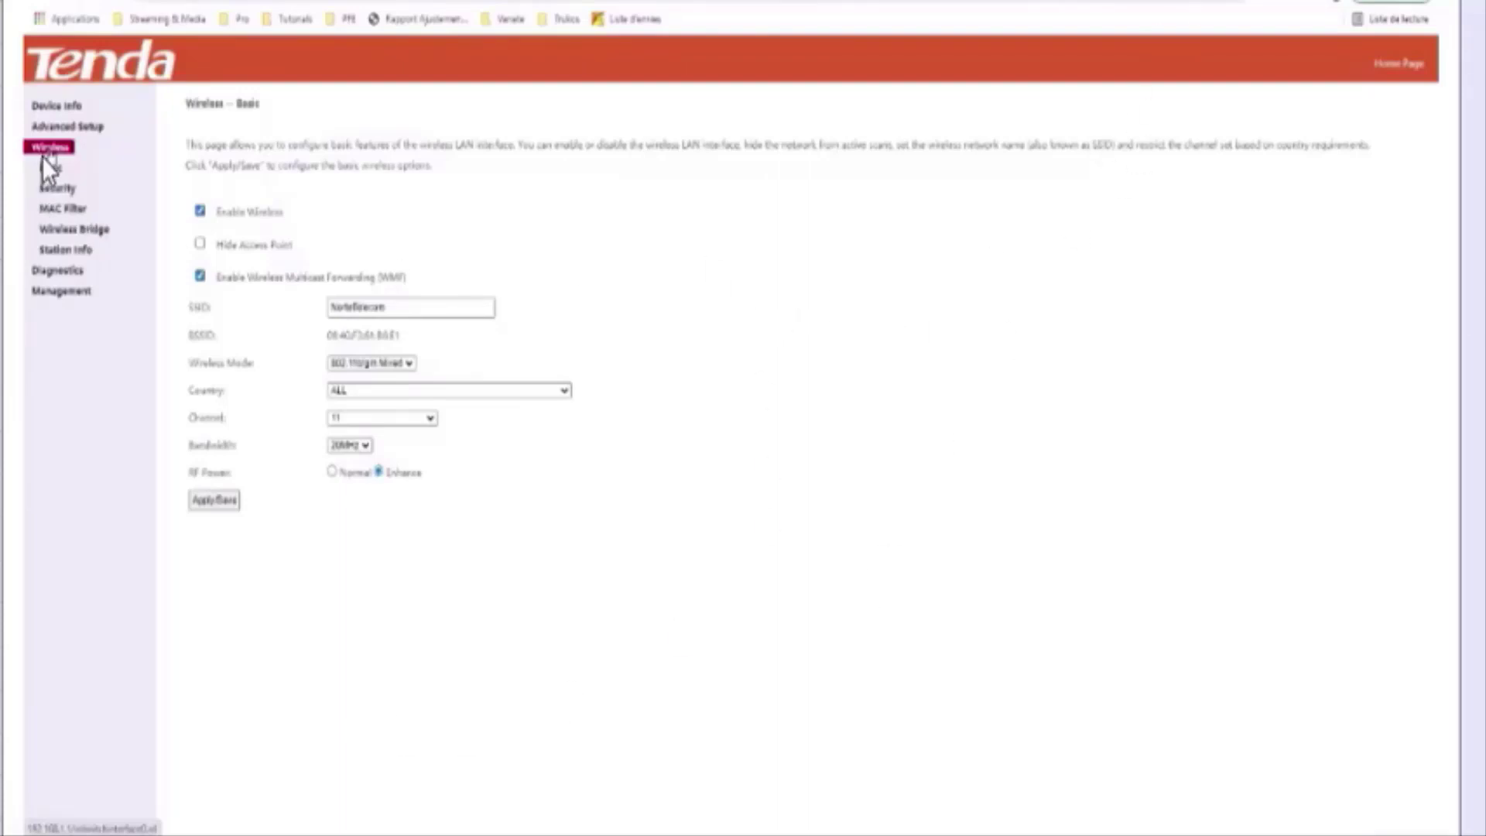
click(349, 445)
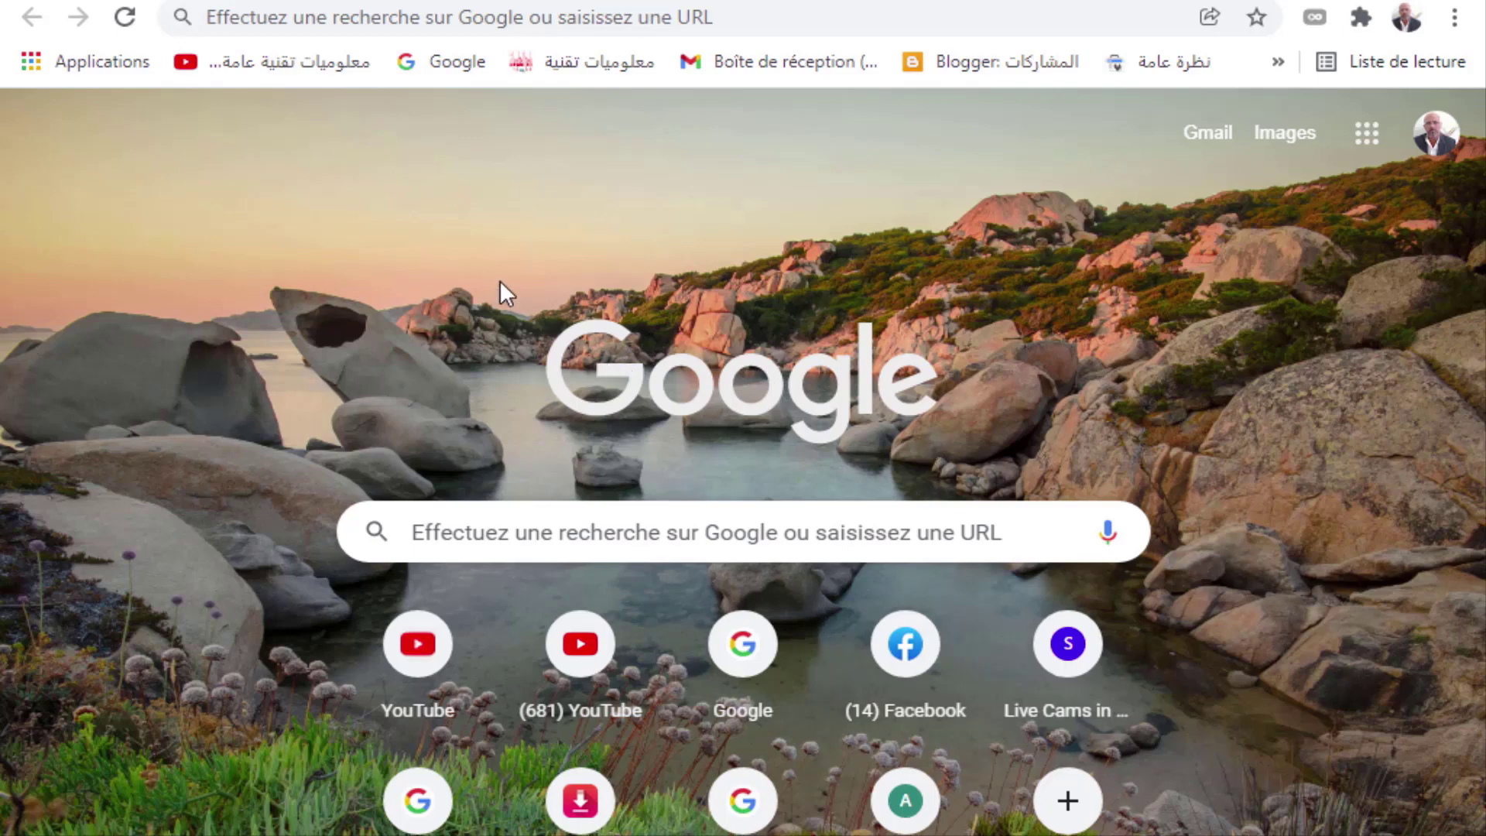
Enter the router's login page address, 192.168.1.1/login.html, in the browser.
click(347, 13)
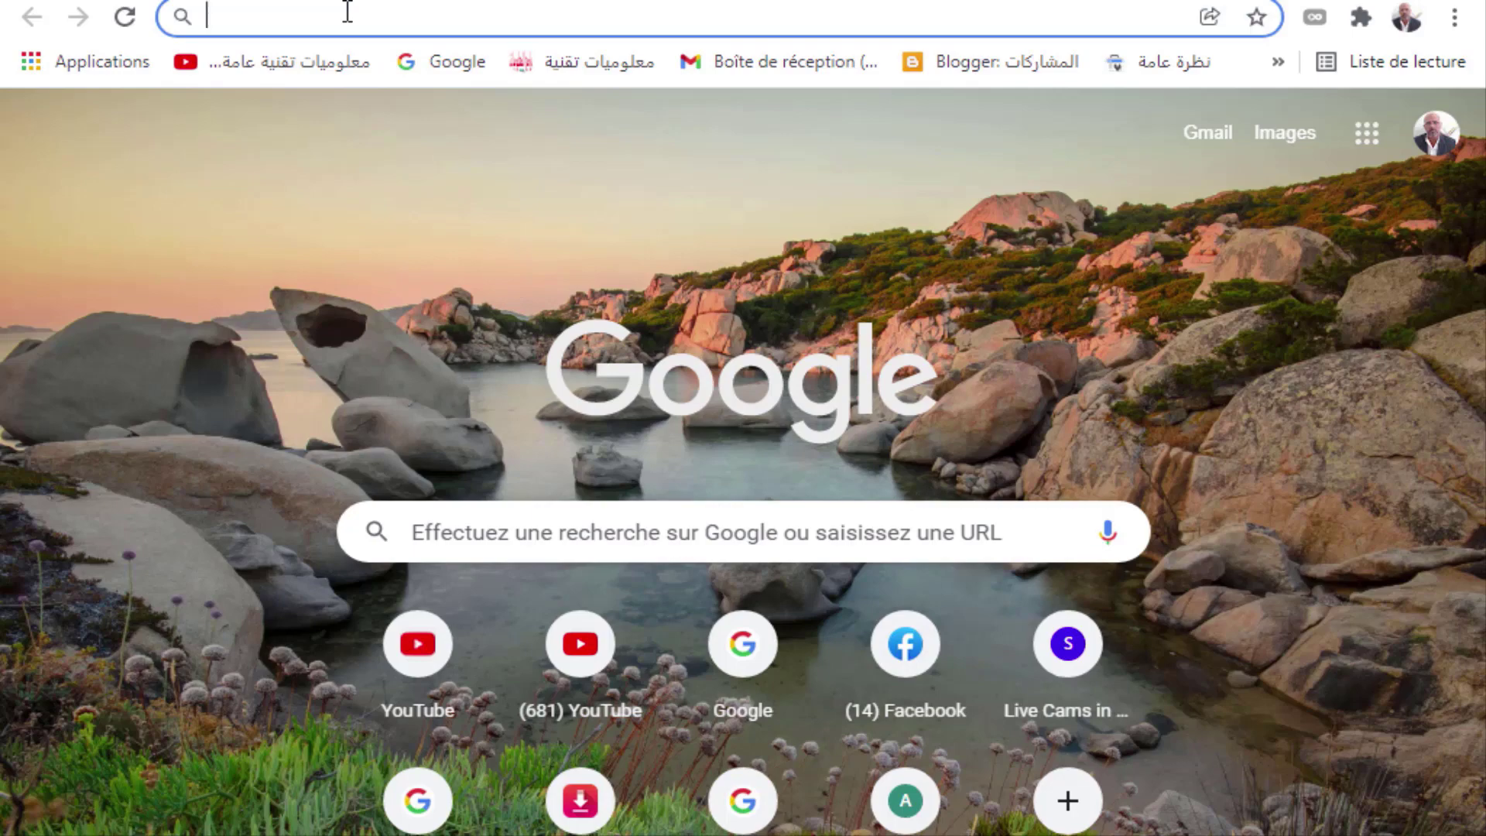
text(192)
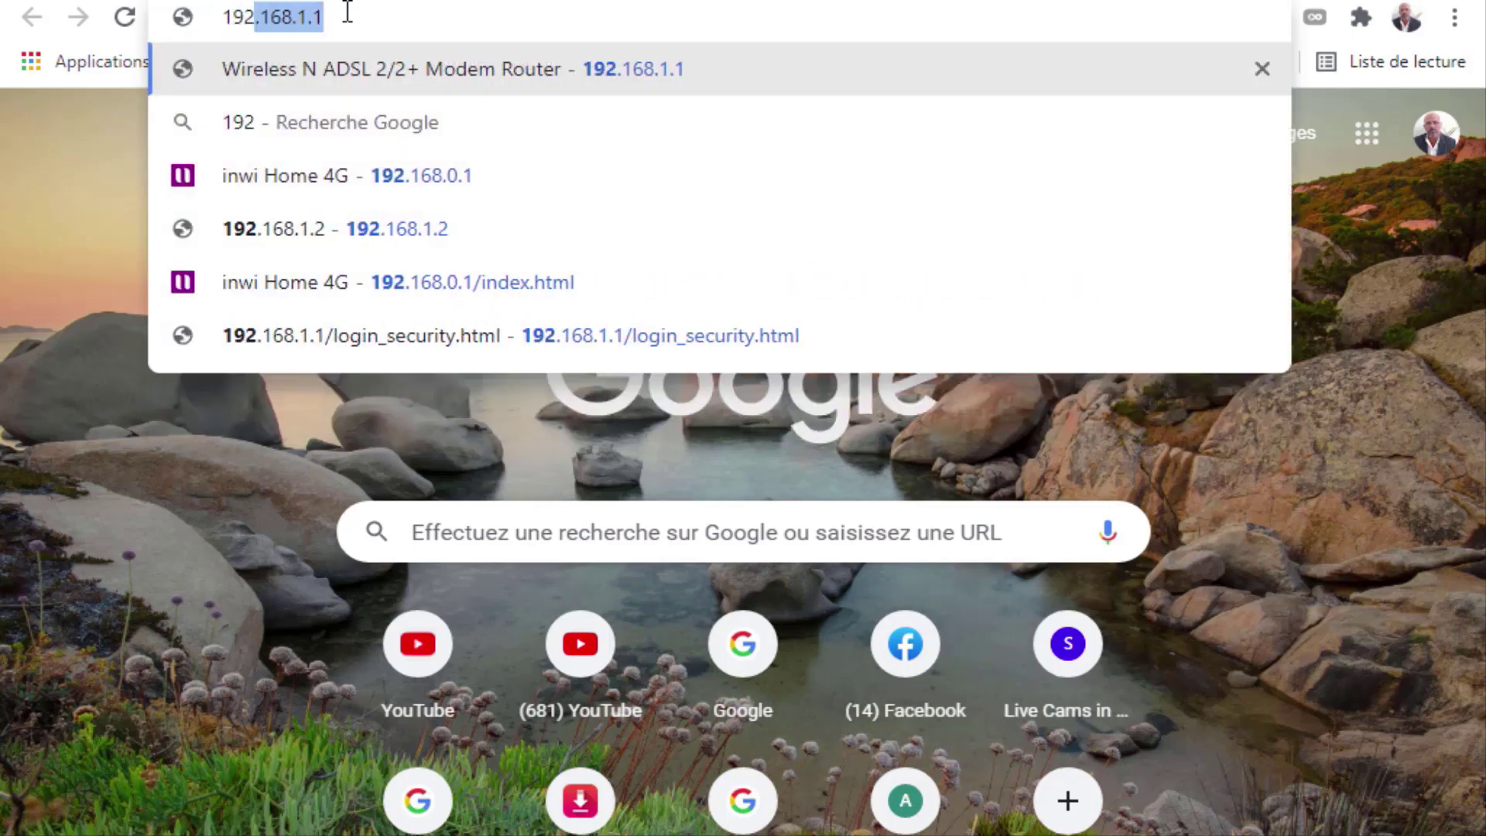
text(.0168)
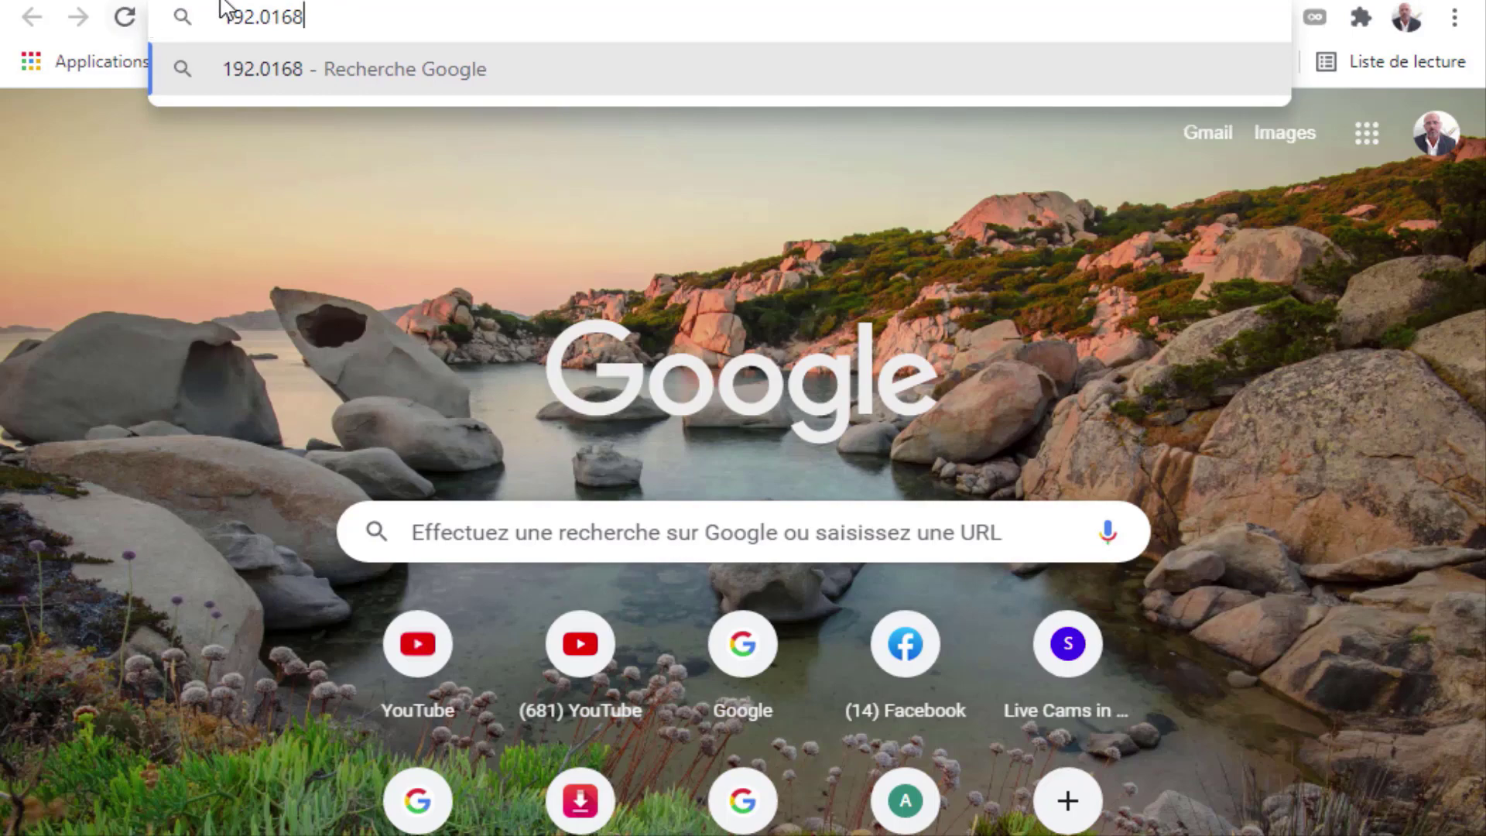
drag(258, 15, 268, 13)
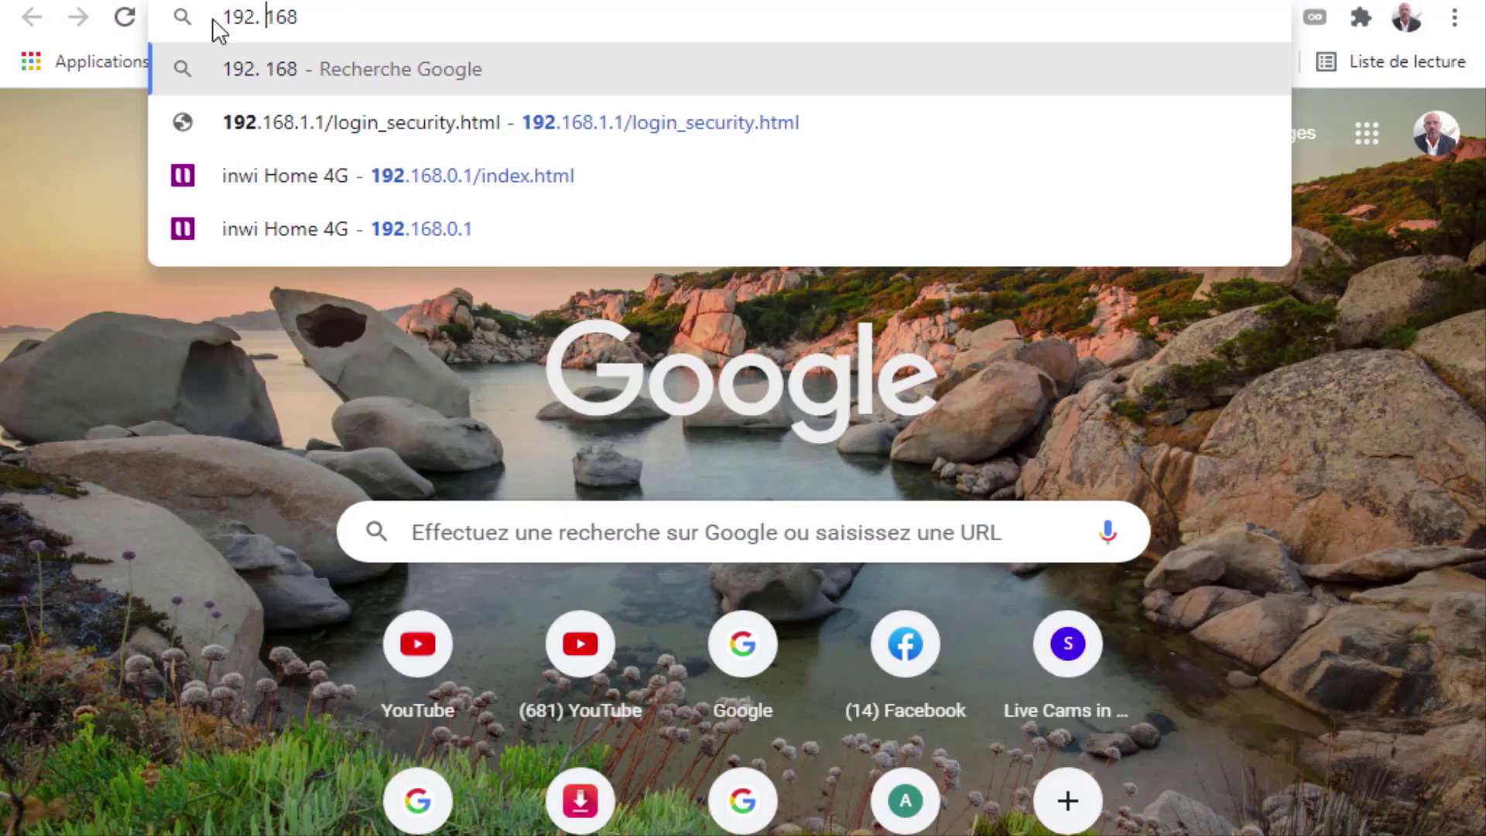
key(BackSpace)
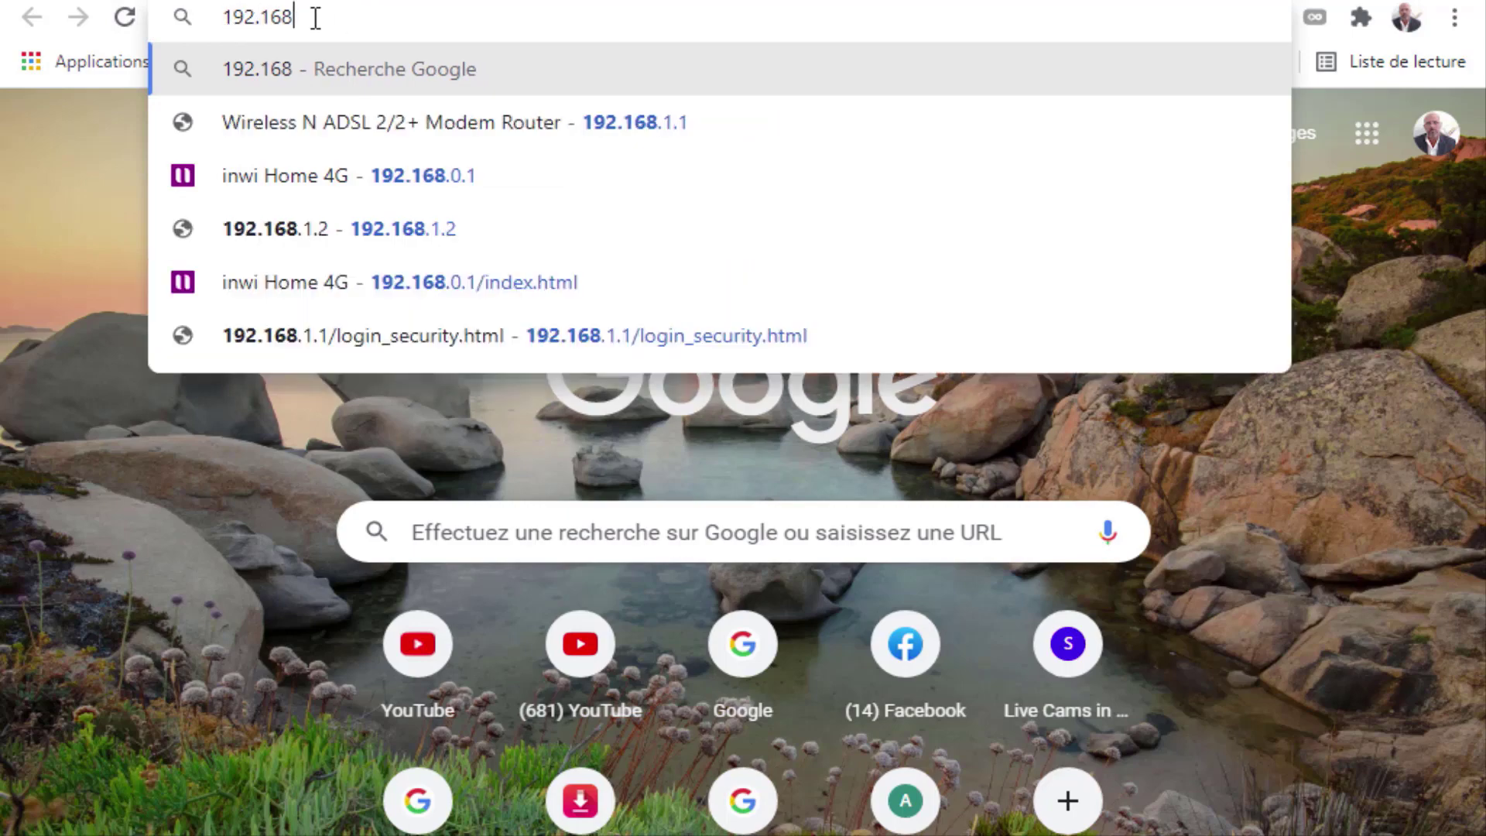
text(.1.1/login.html)
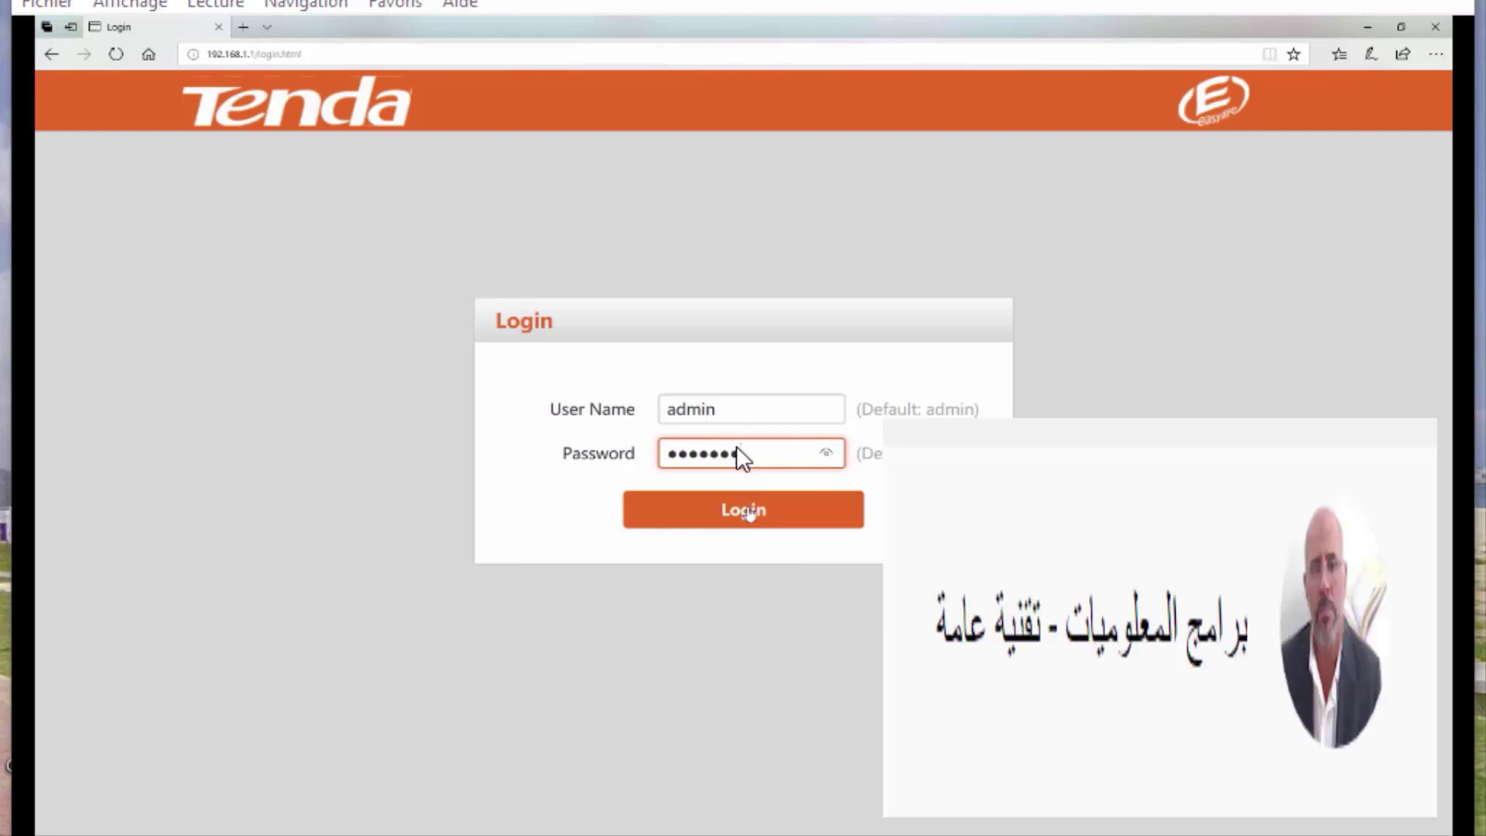
Log in to the router as admin and open the link type choices in the primary setup.
click(745, 511)
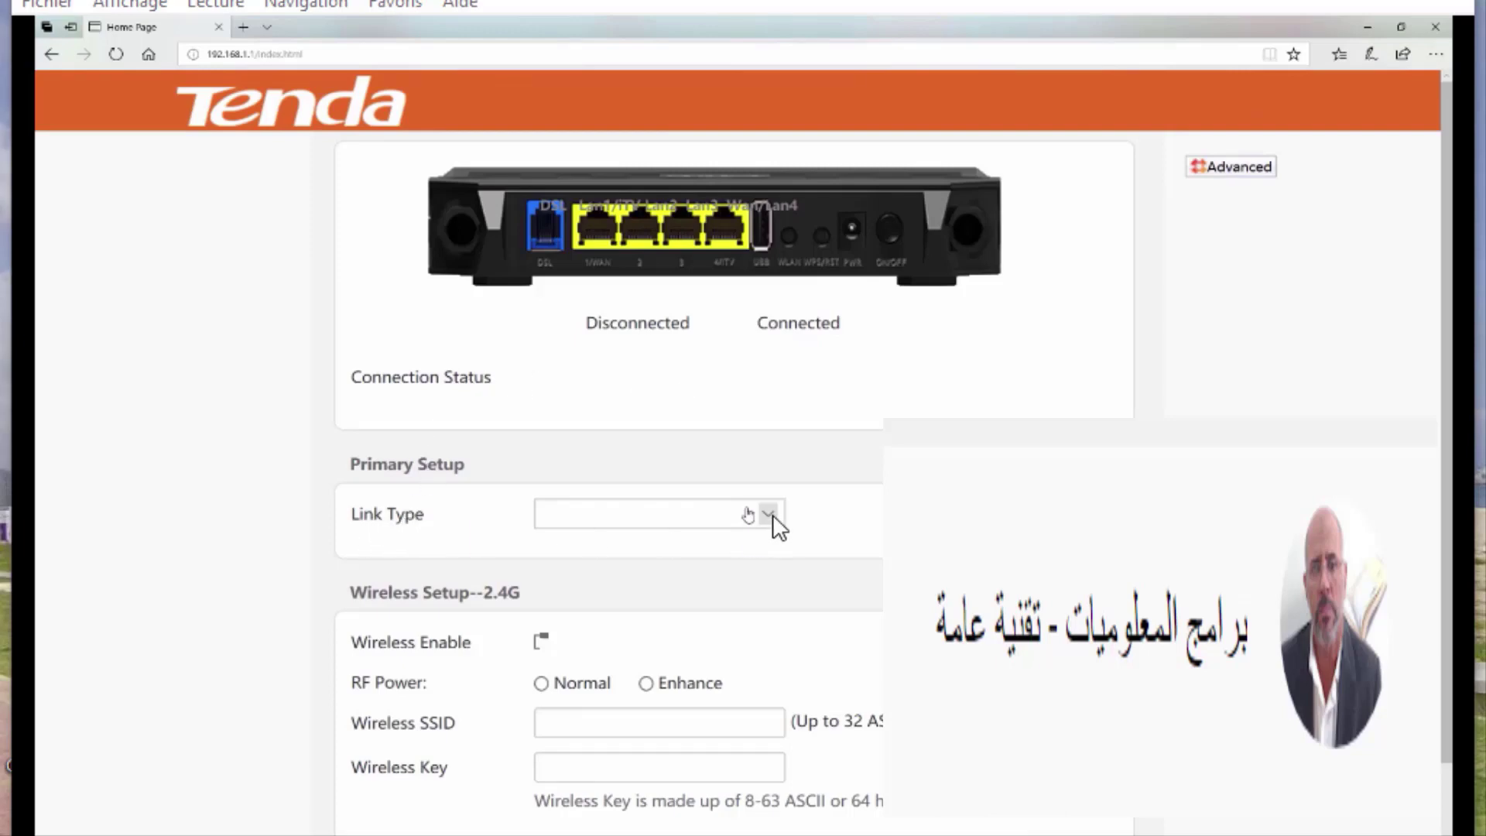
click(748, 515)
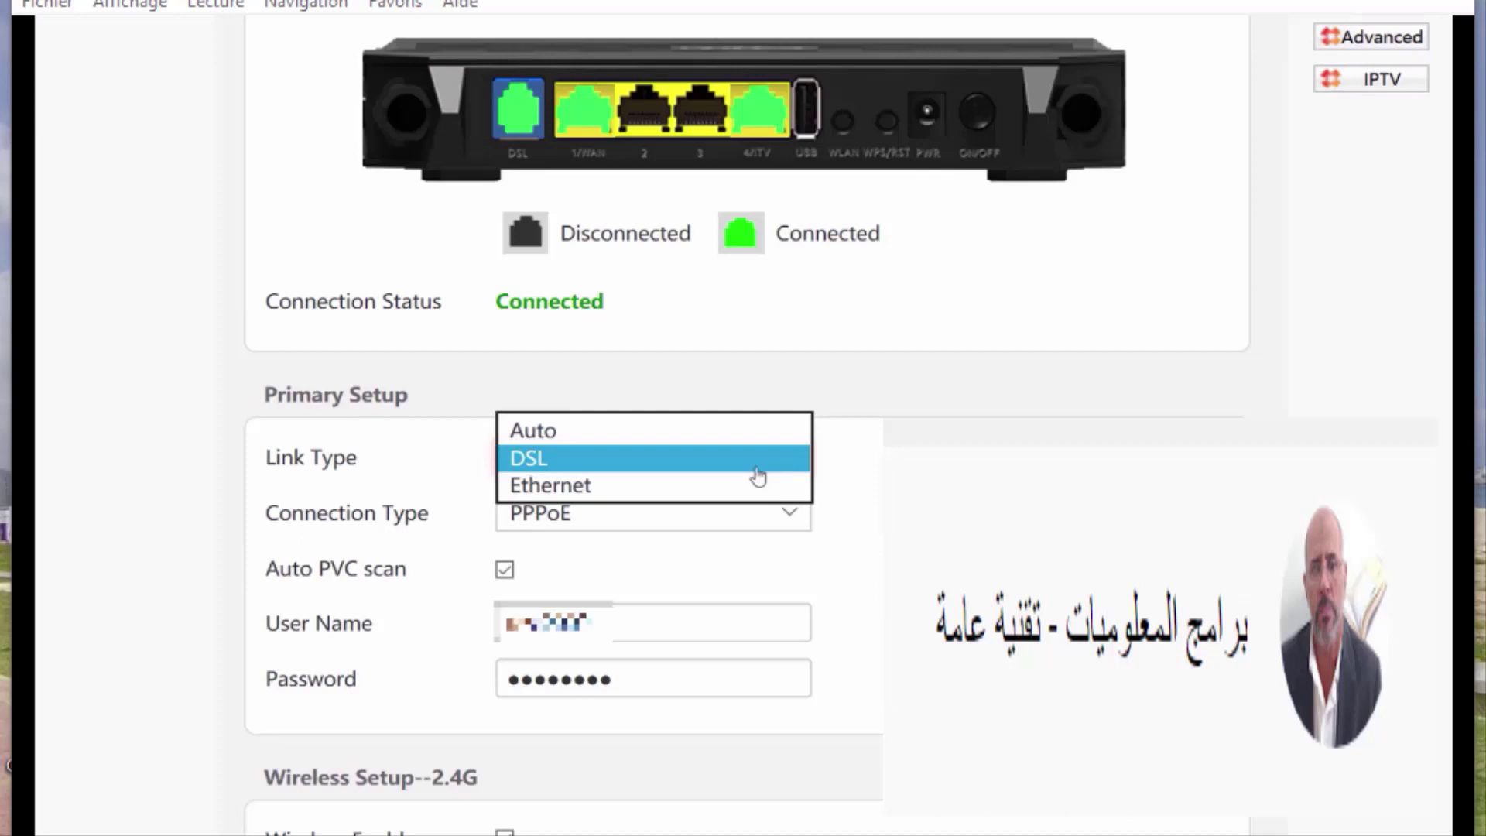